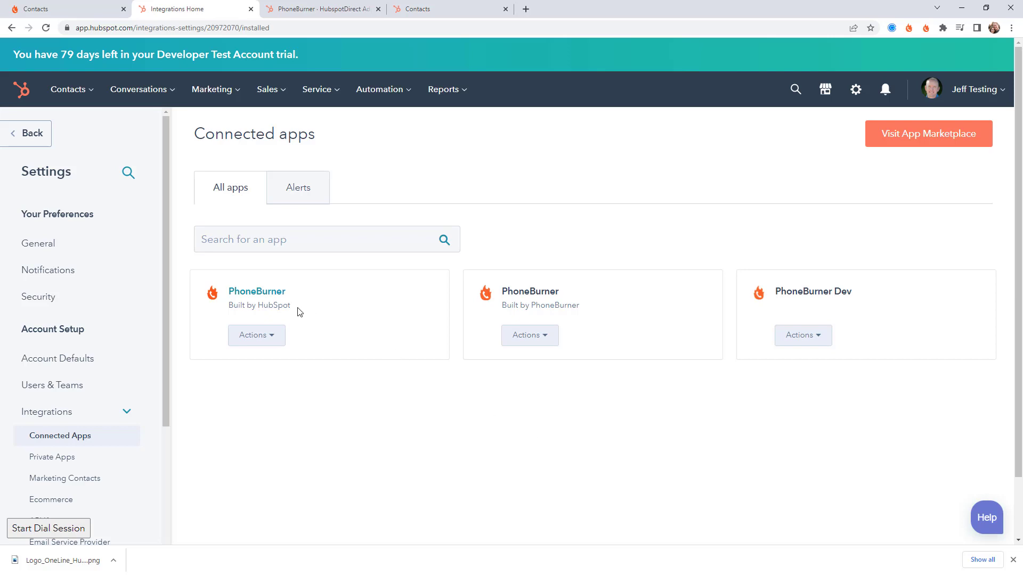
Keep the PhoneBurner contact sync limited to the 'HS Contact to Call in PhoneBurner' list, then view field mappings.
{"action": "left_click", "coordinate": [340, 9]}
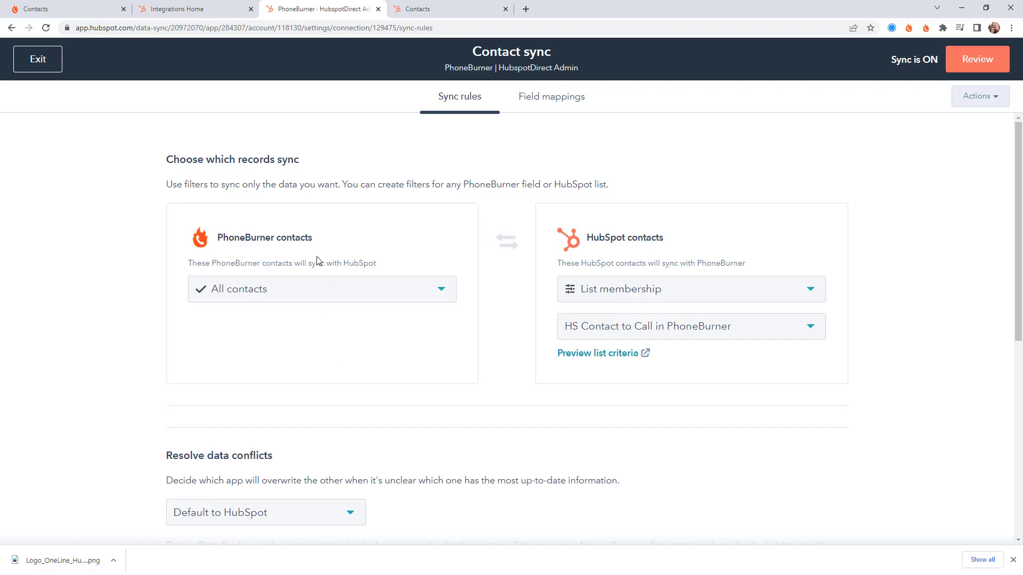
{"action": "left_click", "coordinate": [646, 291]}
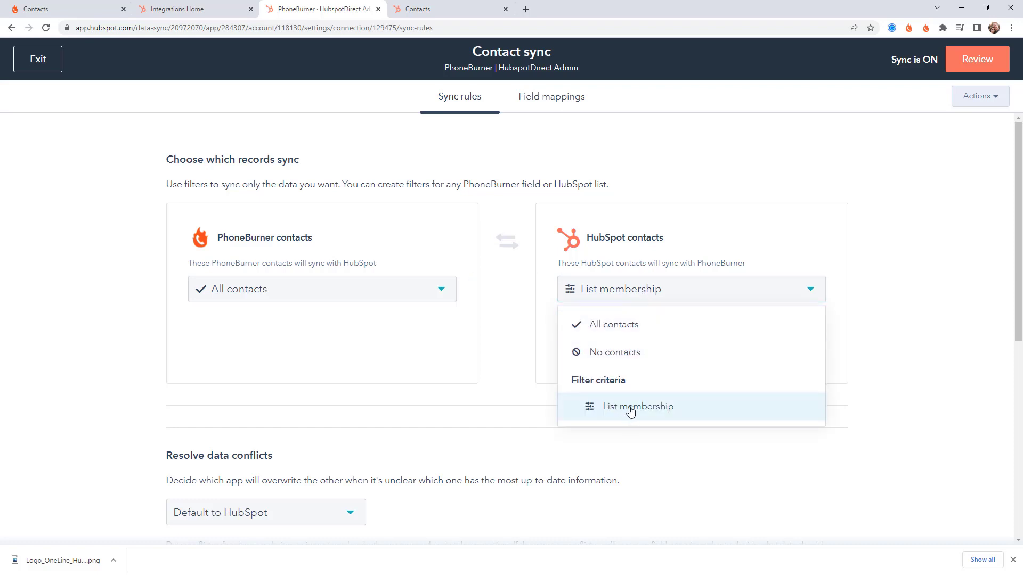
{"action": "left_click", "coordinate": [853, 330]}
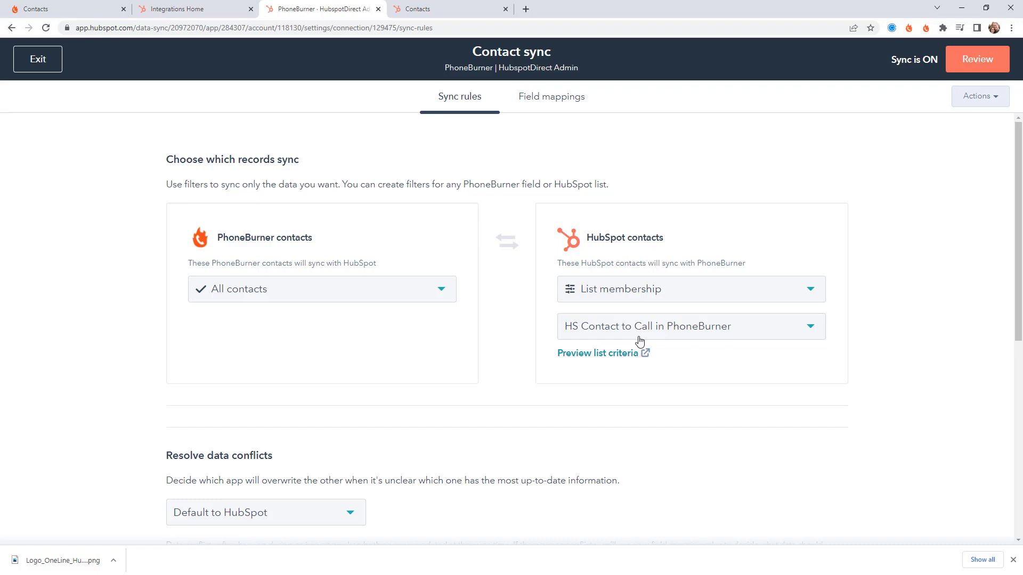
{"action": "left_click", "coordinate": [566, 101]}
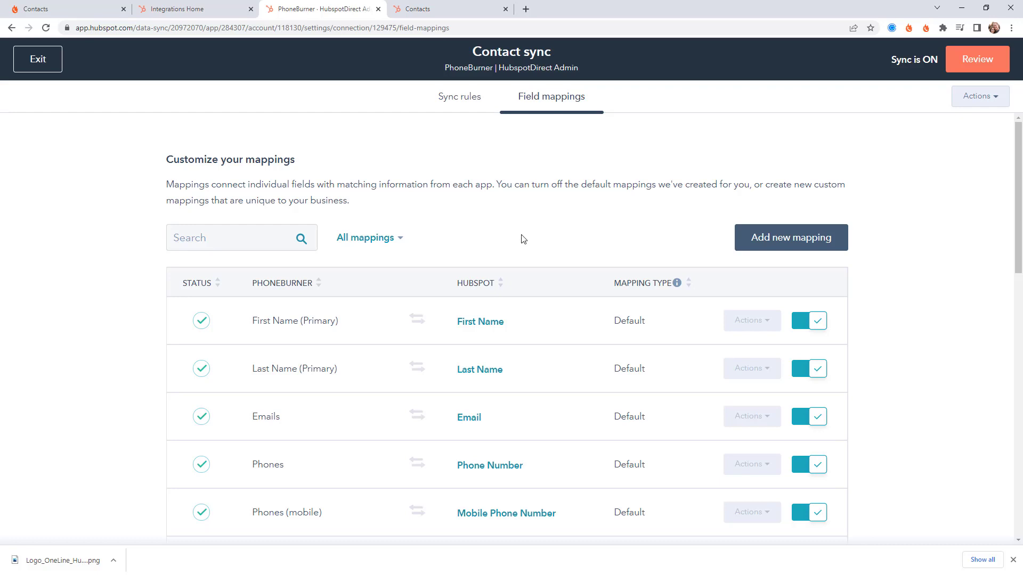
Scroll the Field mappings table to review custom mappings like Dial Sessions Status to PhoneBurner Call Status.
{"action": "scroll", "coordinate": [521, 238], "scroll_direction": "down", "scroll_amount": 3}
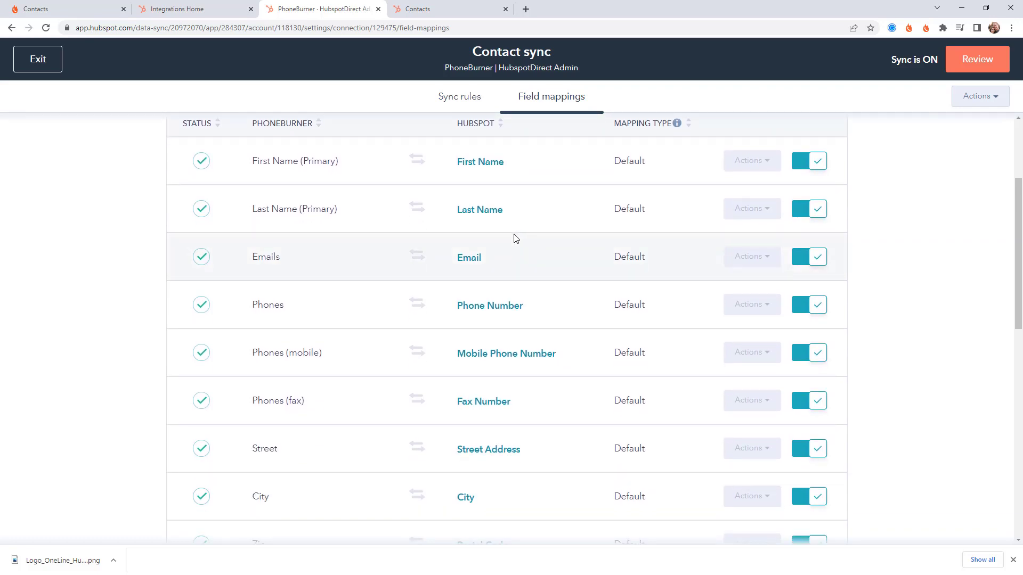
{"action": "scroll", "coordinate": [516, 238], "scroll_direction": "down", "scroll_amount": 1}
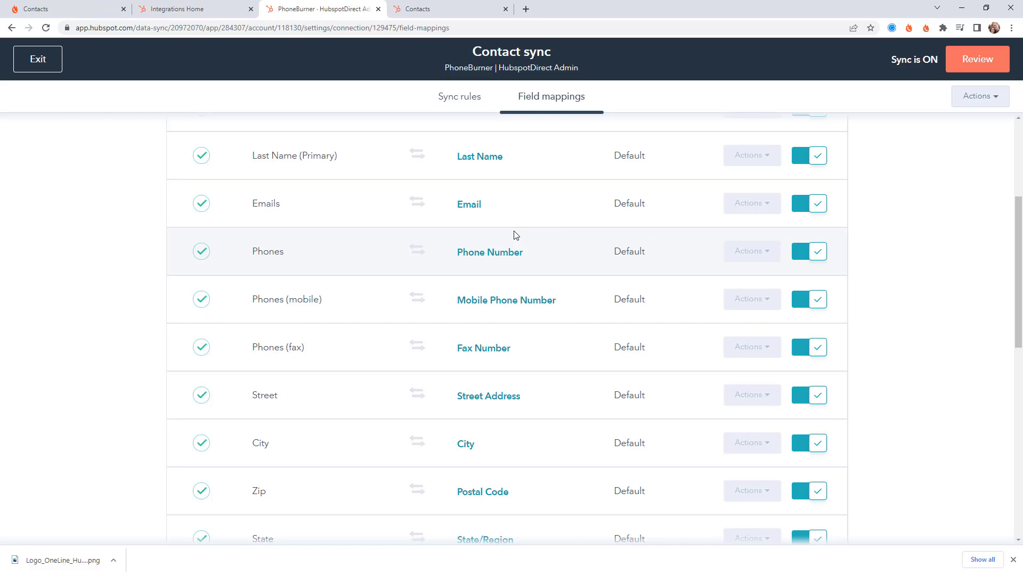
{"action": "scroll", "coordinate": [514, 234], "scroll_direction": "down", "scroll_amount": 1}
{"action": "scroll", "coordinate": [513, 235], "scroll_direction": "down", "scroll_amount": 5}
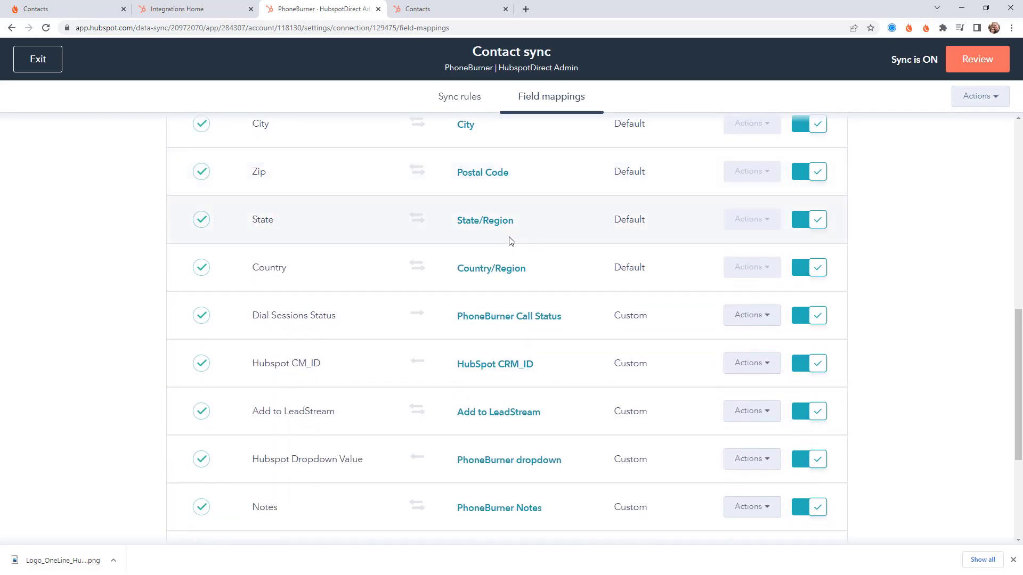
{"action": "scroll", "coordinate": [512, 238], "scroll_direction": "down", "scroll_amount": 2}
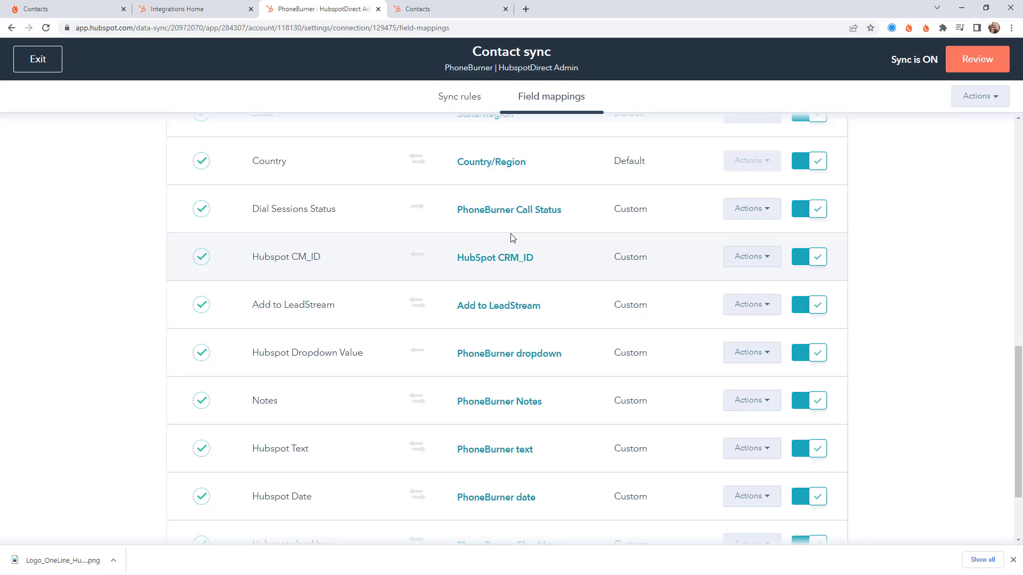
{"action": "scroll", "coordinate": [530, 341], "scroll_direction": "down", "scroll_amount": 1}
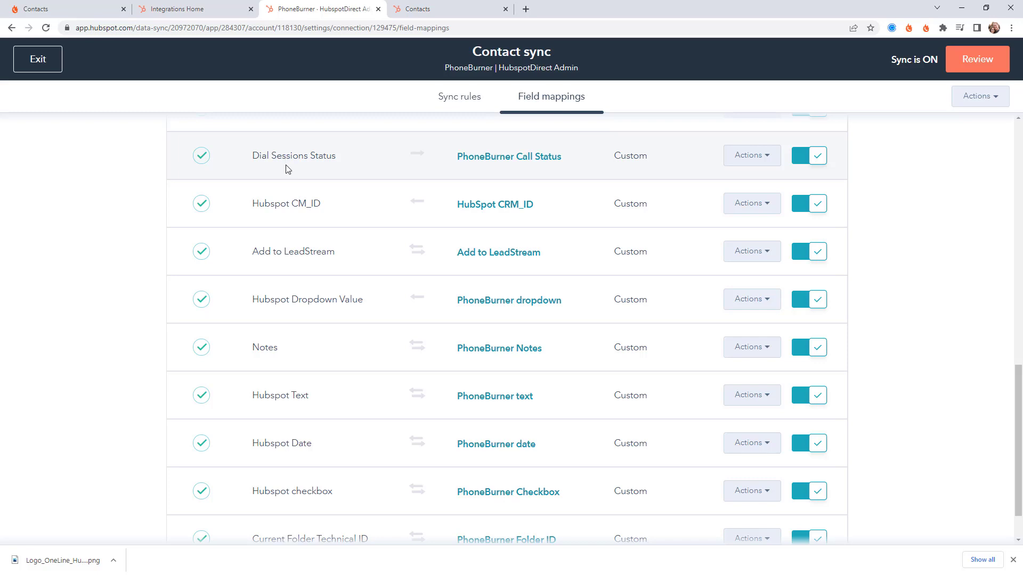
Reposition the Dial Session window, start dialing, and widen the window.
{"action": "left_click_drag", "start_coordinate": [296, 132], "coordinate": [490, 28]}
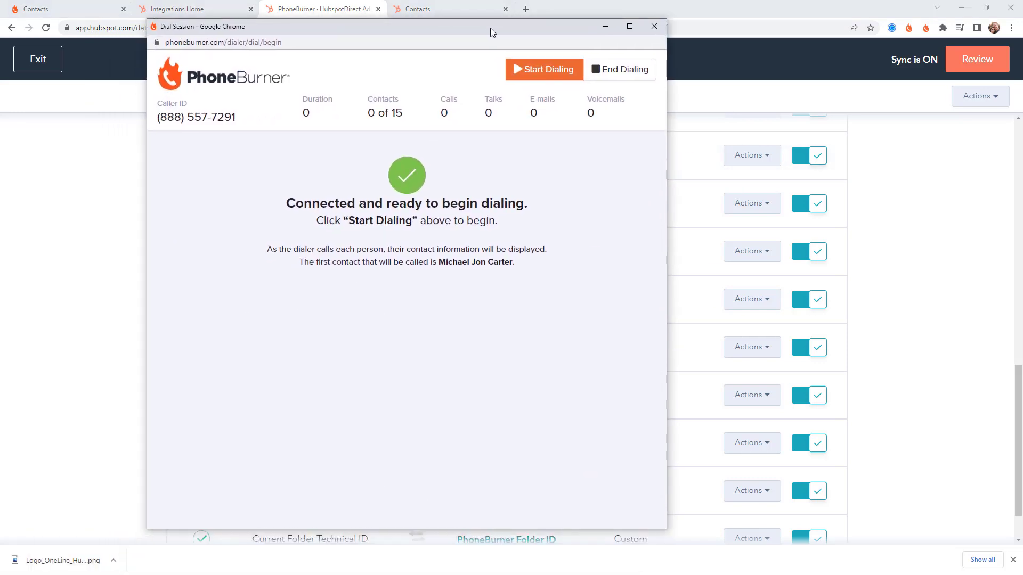
{"action": "left_click", "coordinate": [545, 73]}
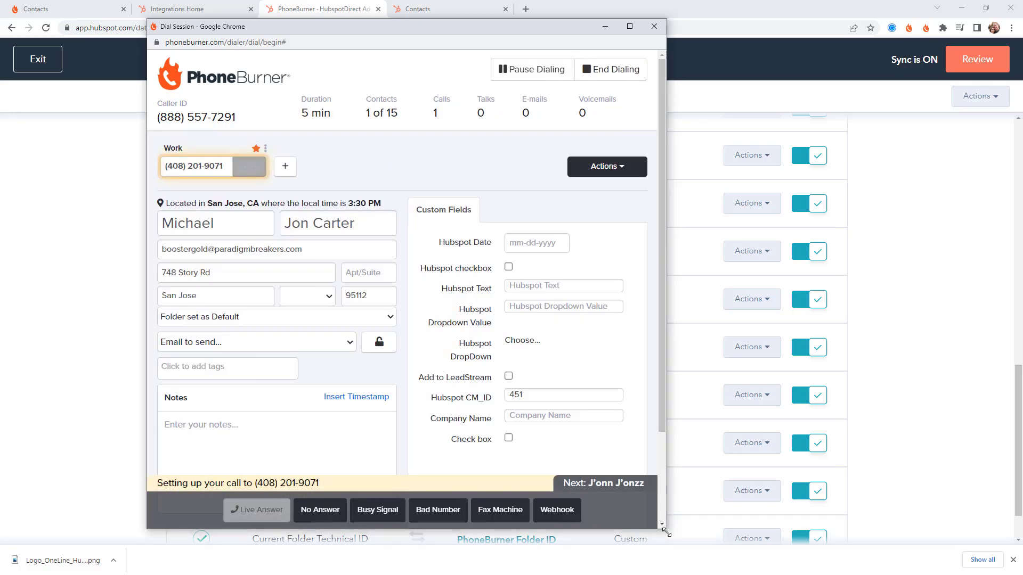
{"action": "left_click_drag", "start_coordinate": [666, 529], "coordinate": [827, 530]}
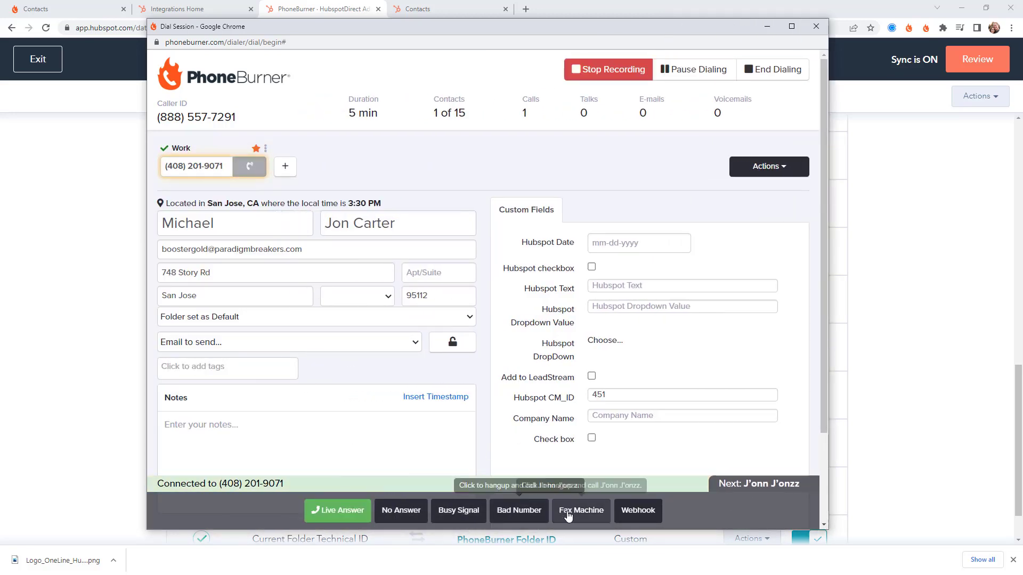
Mark the first contact as No Answer, then log a Live Answer for the second and end the call.
{"action": "left_click", "coordinate": [396, 511]}
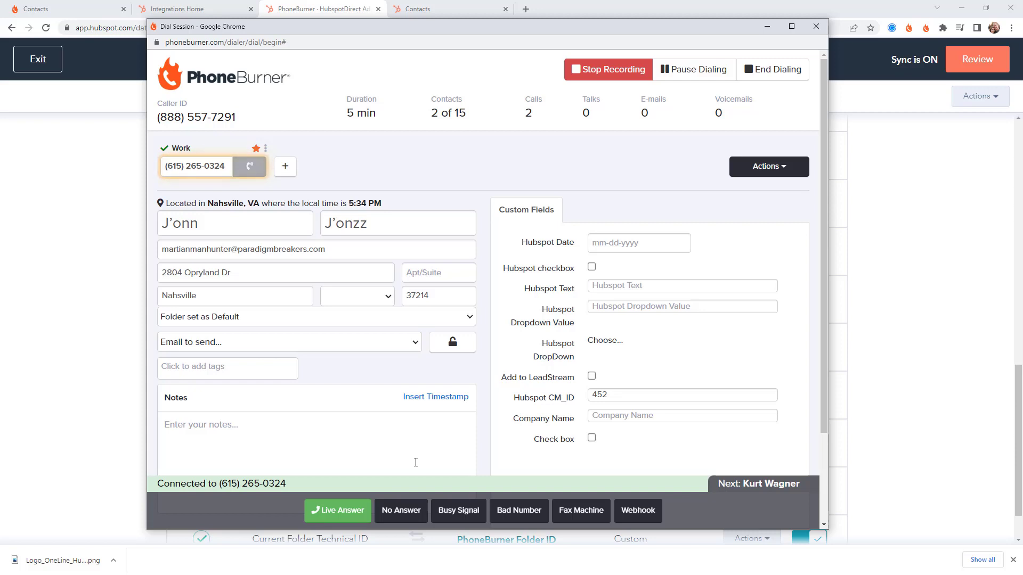
{"action": "left_click", "coordinate": [351, 512]}
{"action": "left_click", "coordinate": [394, 493]}
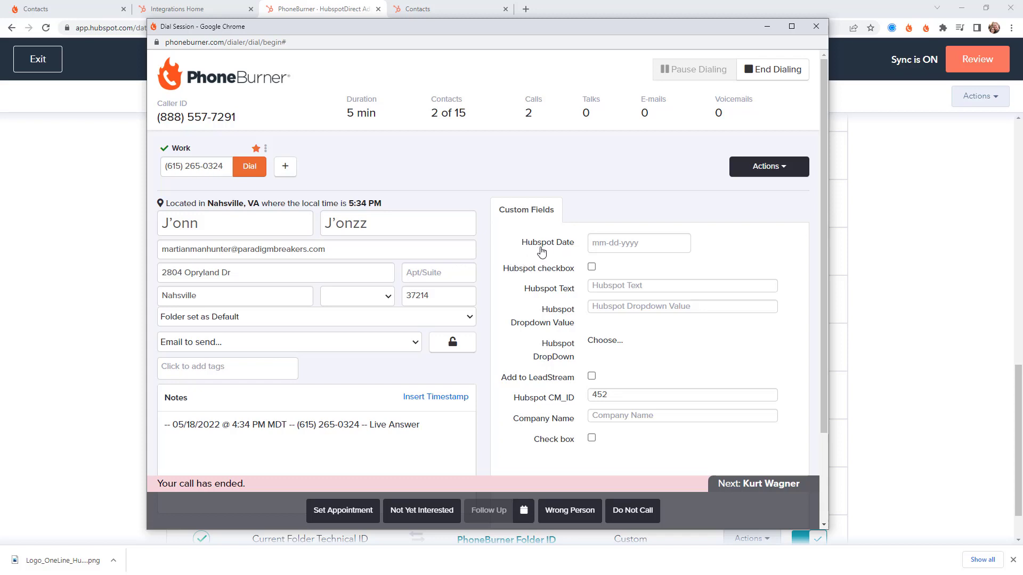
Fill the custom fields: Hubspot Date 05-25-2022, tick the Hubspot checkbox, and enter 'Here are the details' as Hubspot Text.
{"action": "left_click", "coordinate": [598, 244]}
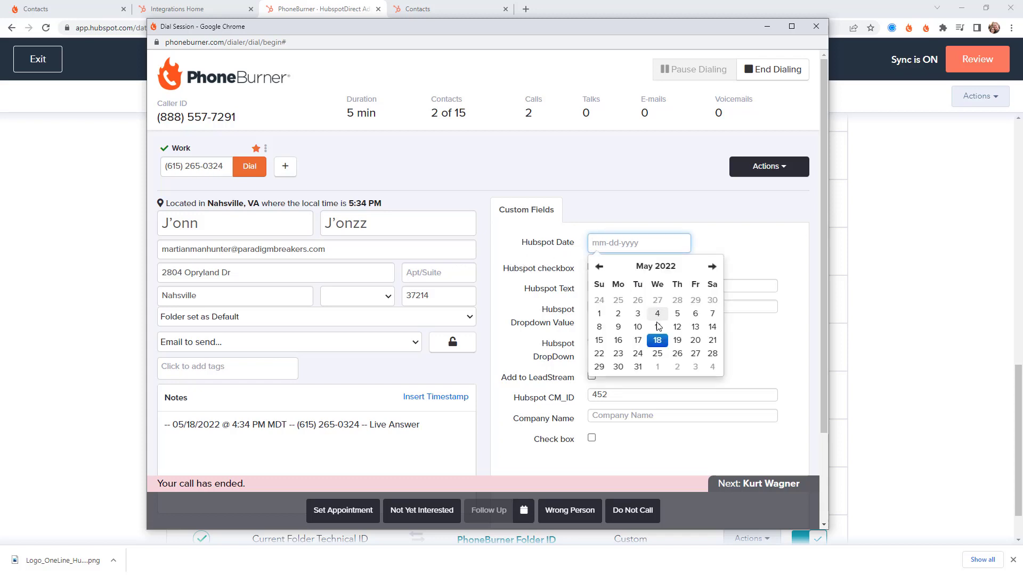
{"action": "left_click", "coordinate": [657, 356]}
{"action": "left_click", "coordinate": [726, 247]}
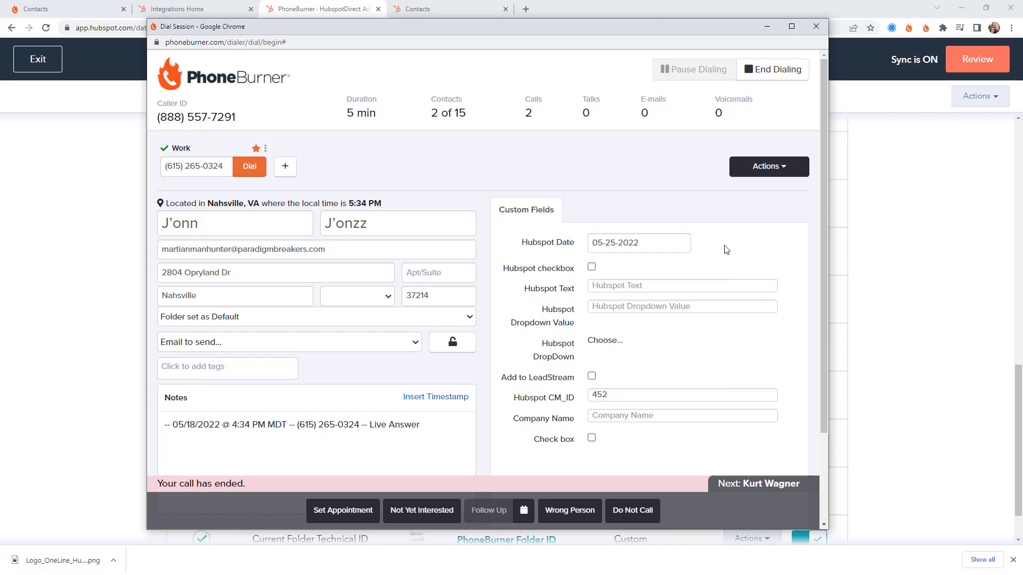
{"action": "left_click", "coordinate": [591, 267]}
{"action": "left_click", "coordinate": [626, 288]}
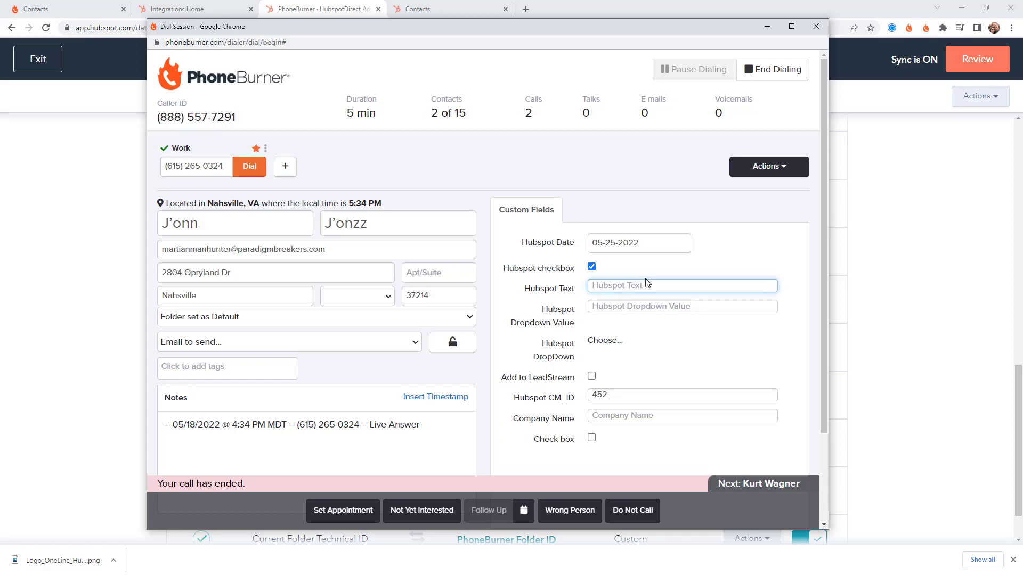
{"action": "type", "text": "Here are the details"}
{"action": "left_click", "coordinate": [704, 266]}
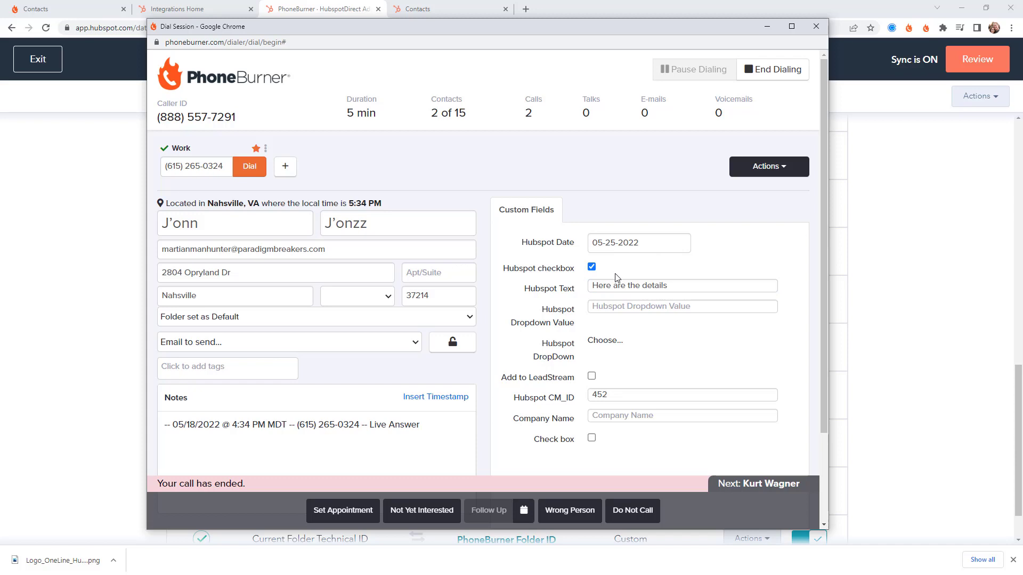
Add the call note 'taking notes in a session is easy' and log the result as Set Appointment.
{"action": "left_click", "coordinate": [442, 432]}
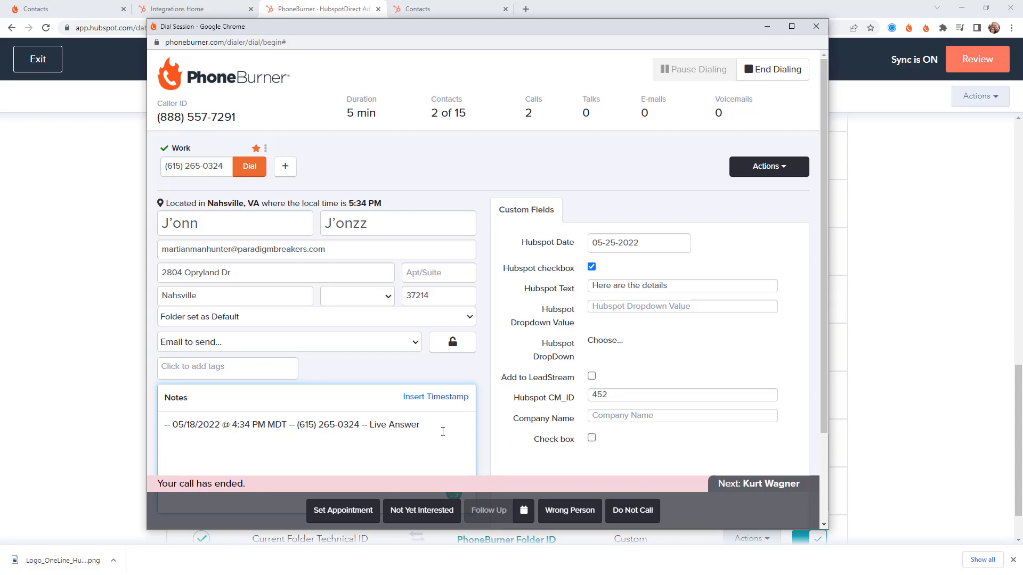
{"action": "type", "text": "taking notes in a session is easy"}
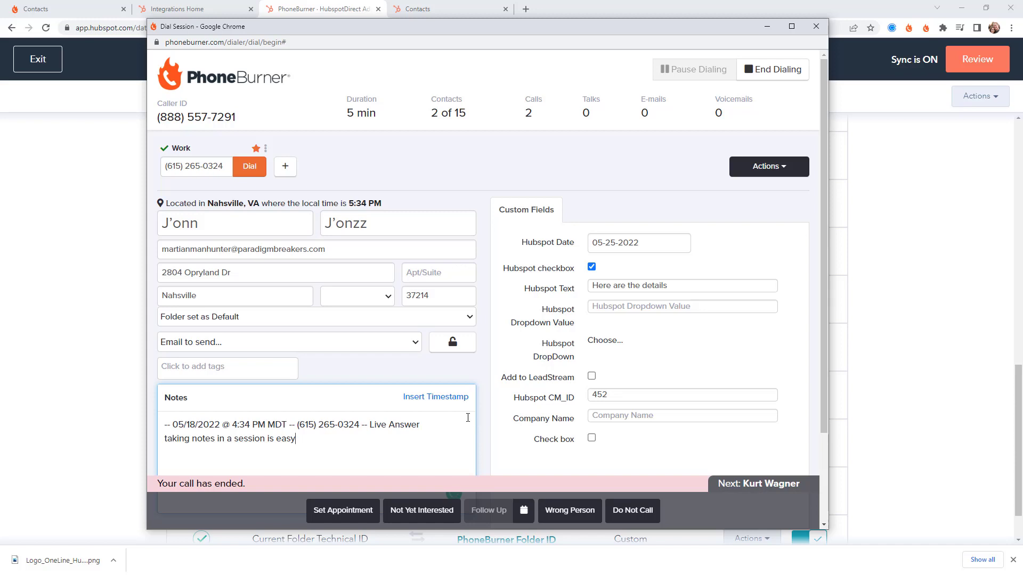
{"action": "left_click", "coordinate": [354, 515]}
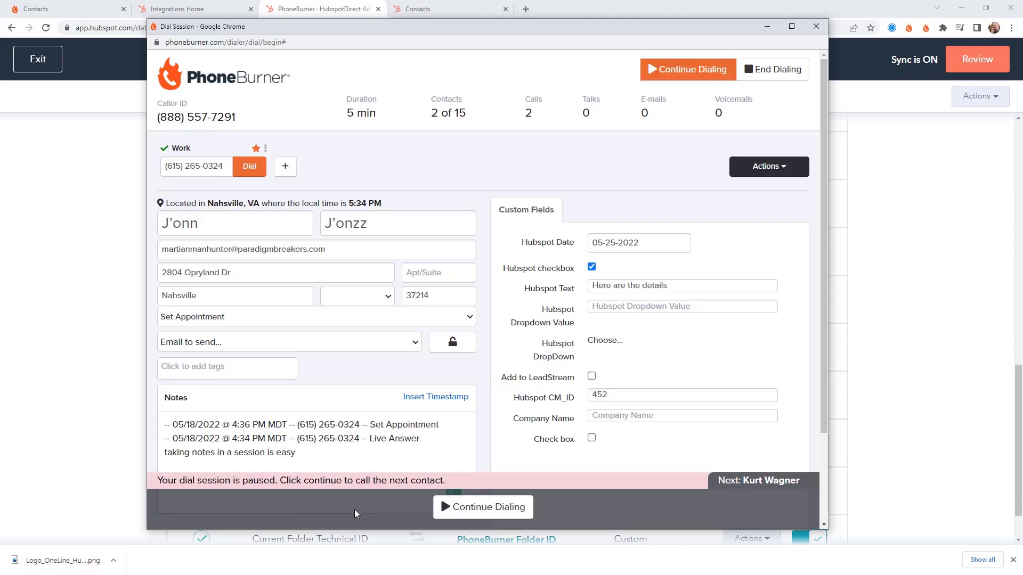
Minimize the dial session, review mappings down to Current Folder Technical ID, then view PhoneBurner's Sample Contacts.
{"action": "left_click", "coordinate": [767, 26]}
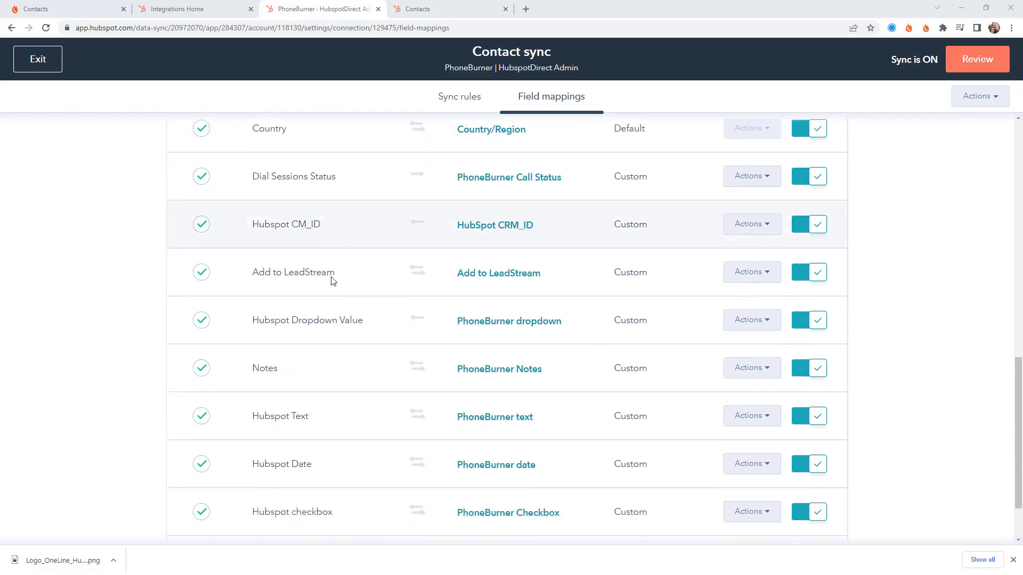
{"action": "scroll", "coordinate": [332, 283], "scroll_direction": "down", "scroll_amount": 1}
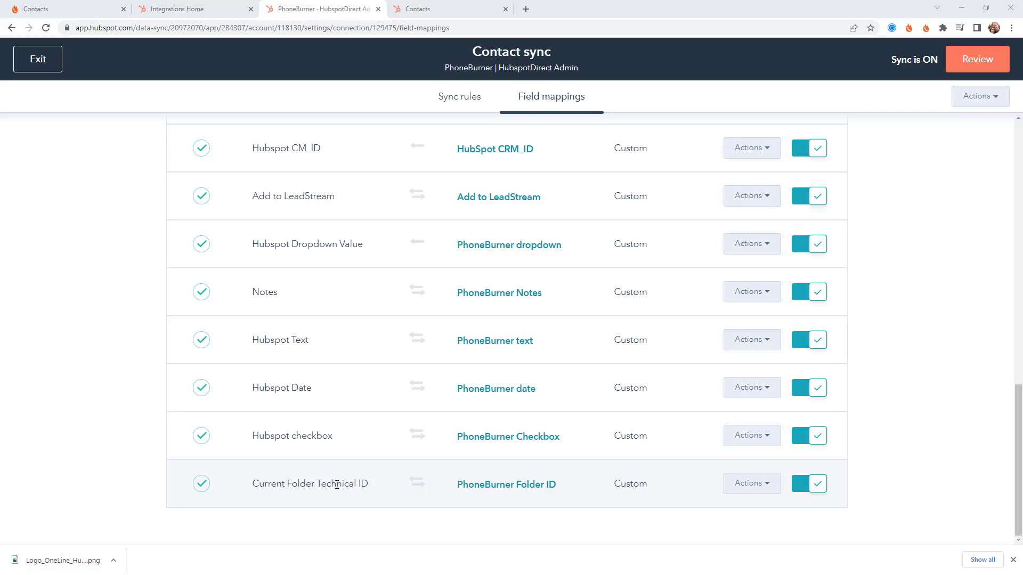
{"action": "left_click", "coordinate": [86, 12]}
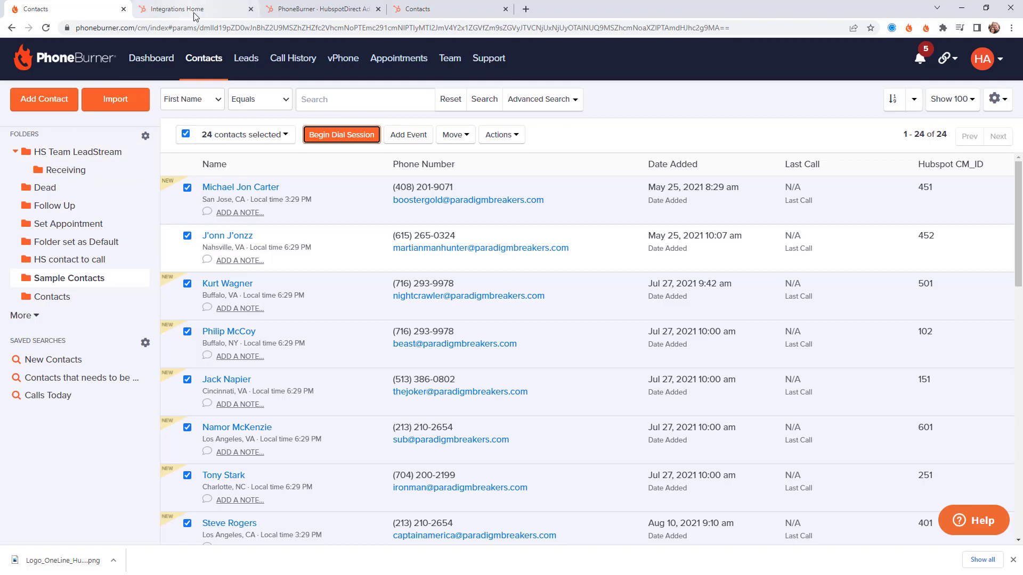
Go back to the HubSpot field mappings showing Current Folder Technical ID mapped to PhoneBurner Folder ID.
{"action": "left_click", "coordinate": [298, 9]}
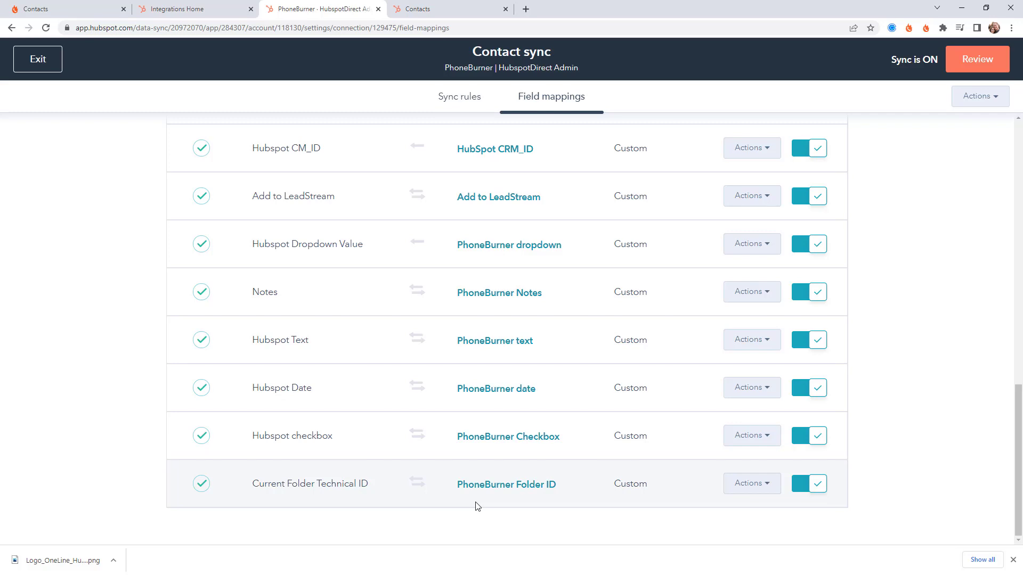
Show HubSpot's Connected apps page and copy the dialled contact's email from the paused dial session.
{"action": "left_click", "coordinate": [211, 9]}
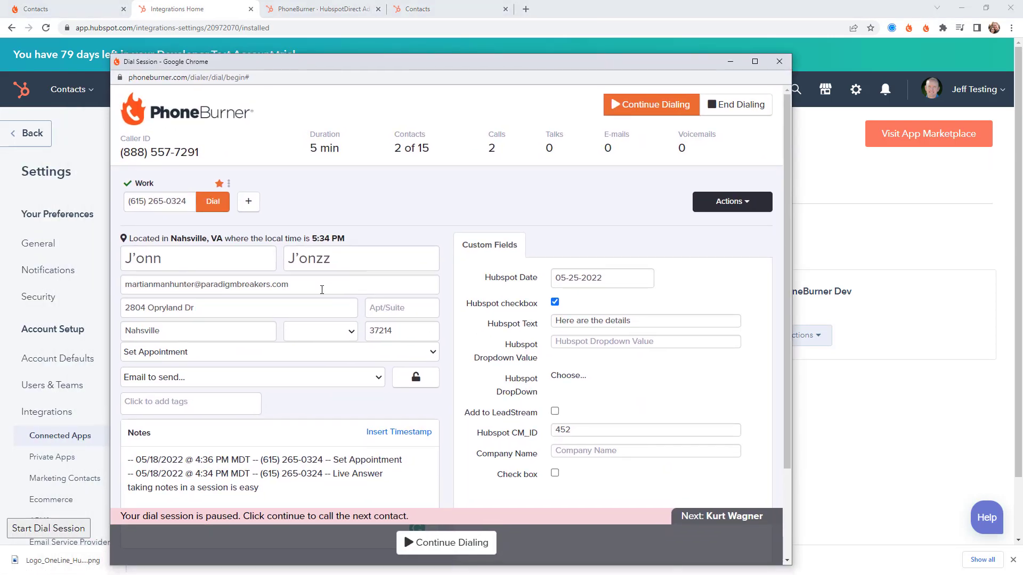
{"action": "left_click_drag", "start_coordinate": [322, 289], "coordinate": [128, 287]}
{"action": "key", "text": "ctrl+c"}
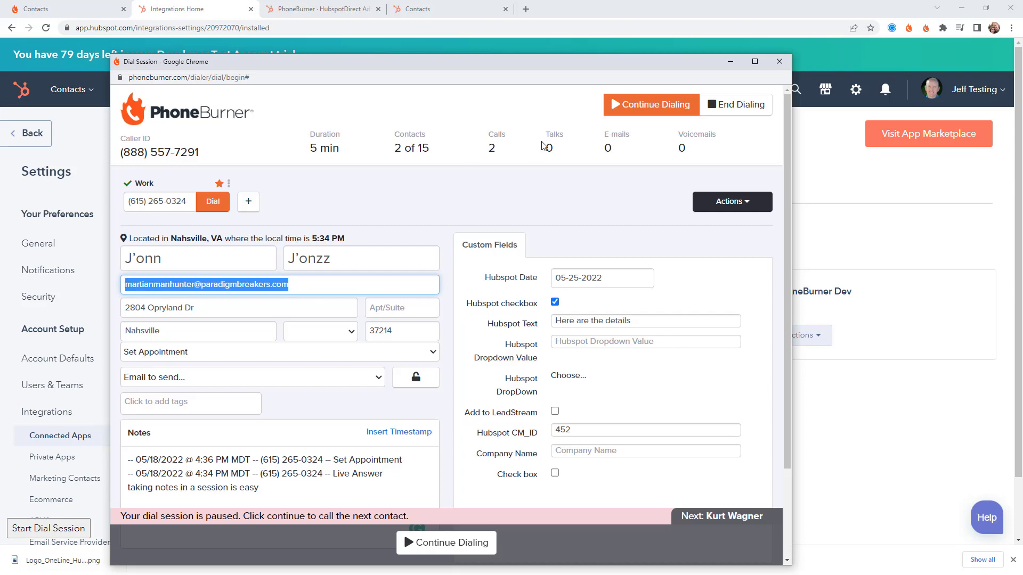
{"action": "left_click", "coordinate": [730, 62]}
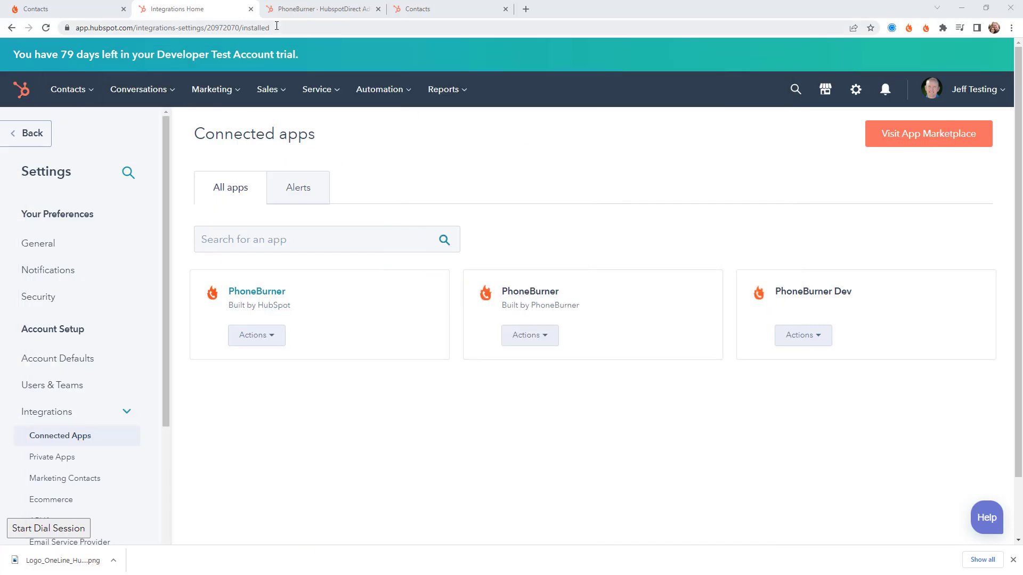
Search HubSpot contacts by the copied email, open the record, and inspect the Set Appointment call log.
{"action": "left_click", "coordinate": [416, 9]}
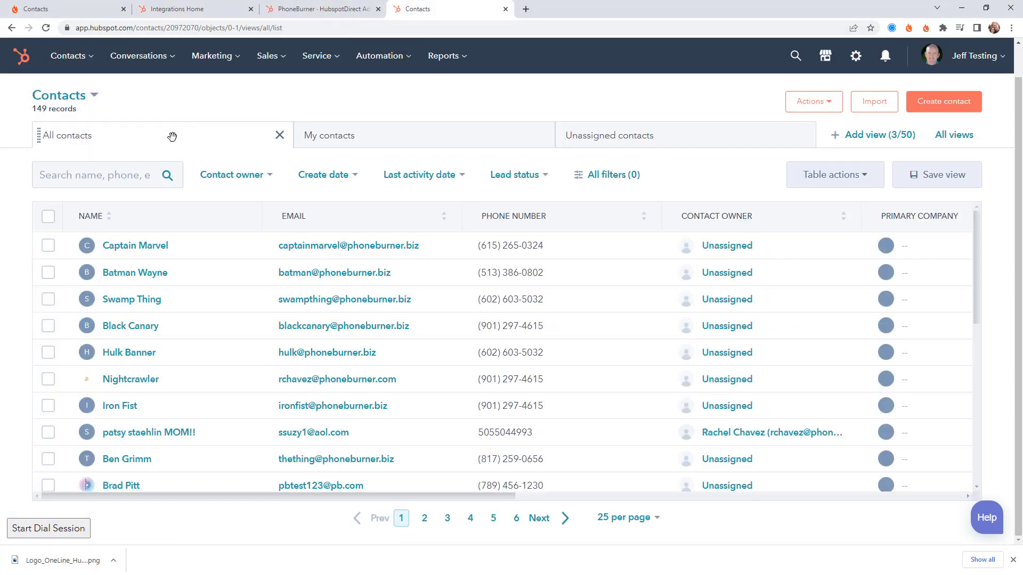
{"action": "left_click", "coordinate": [115, 173]}
{"action": "key", "text": "ctrl+v"}
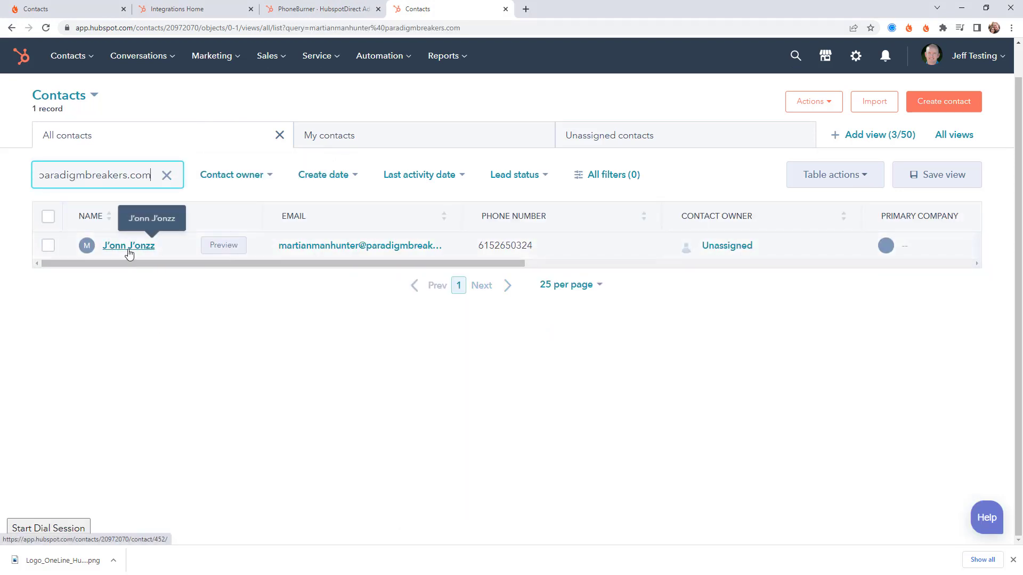
{"action": "left_click", "coordinate": [127, 246]}
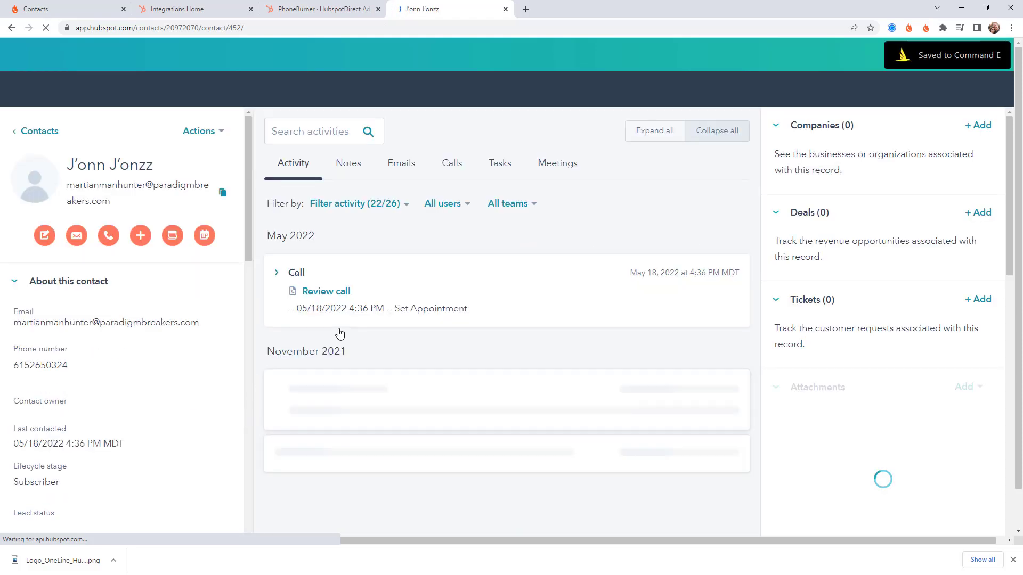
{"action": "left_click", "coordinate": [277, 273]}
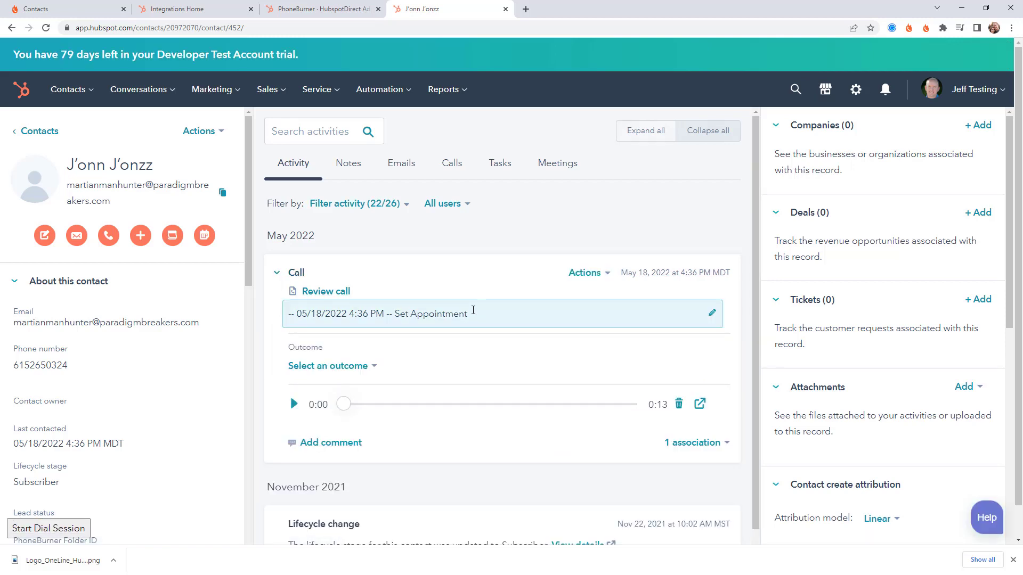
{"action": "left_click_drag", "start_coordinate": [468, 314], "coordinate": [393, 312]}
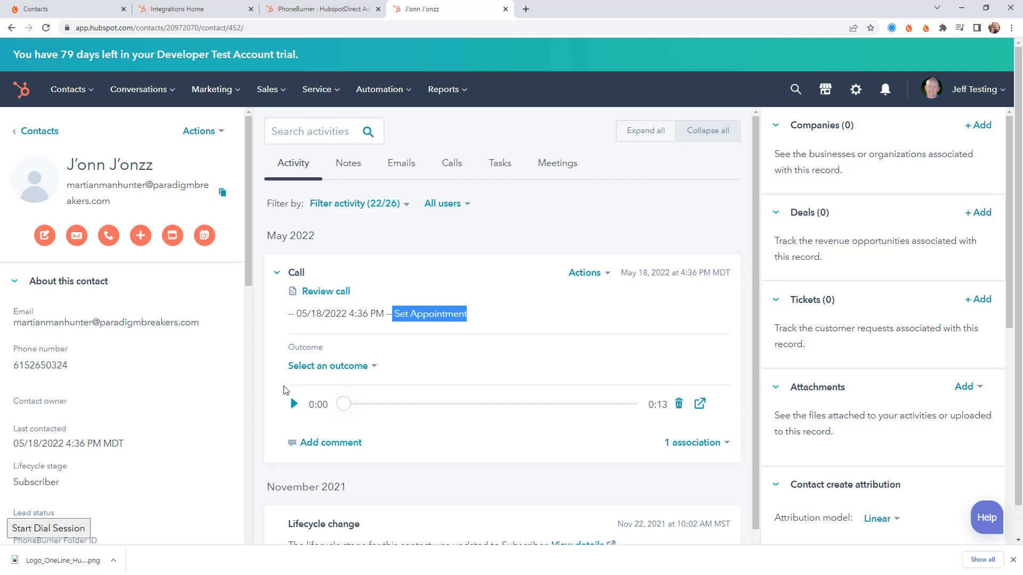
{"action": "left_click", "coordinate": [324, 410]}
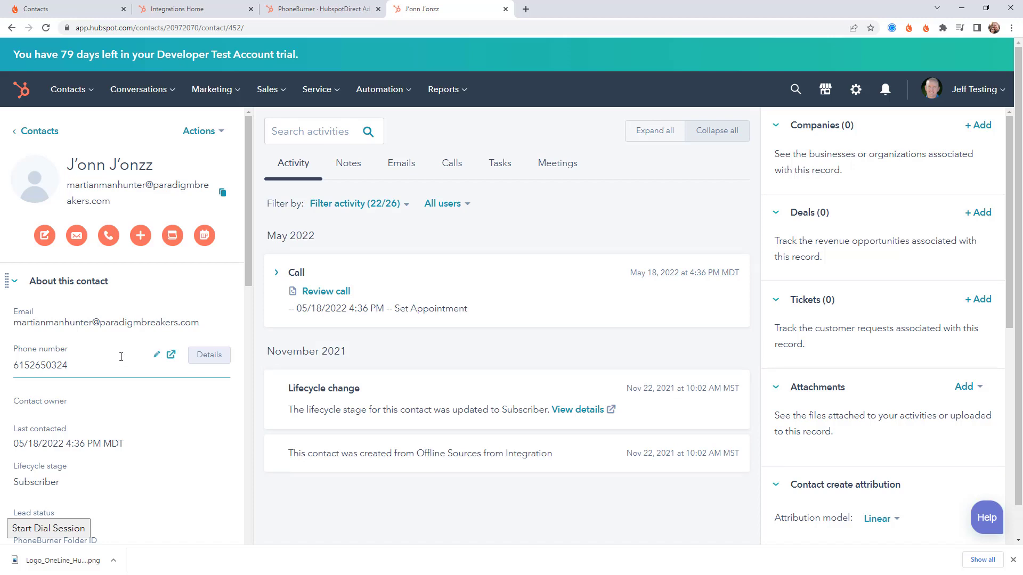
Check the synced PhoneBurner properties: full notes, date 05/25/2022, text 'Here are the details', status Set Appointment.
{"action": "scroll", "coordinate": [118, 361], "scroll_direction": "down", "scroll_amount": 1}
{"action": "scroll", "coordinate": [119, 362], "scroll_direction": "down", "scroll_amount": 3}
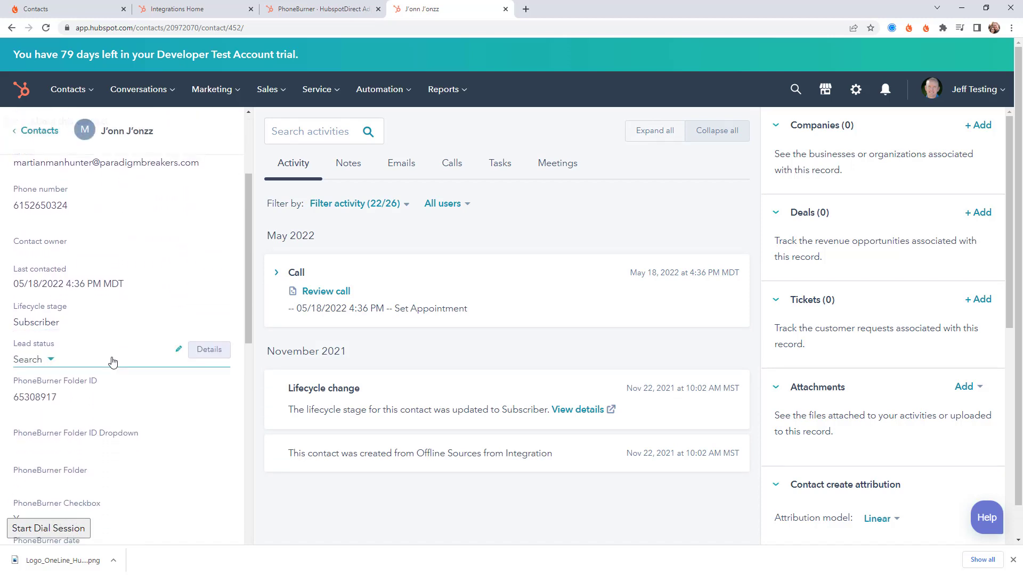
{"action": "scroll", "coordinate": [112, 364], "scroll_direction": "down", "scroll_amount": 1}
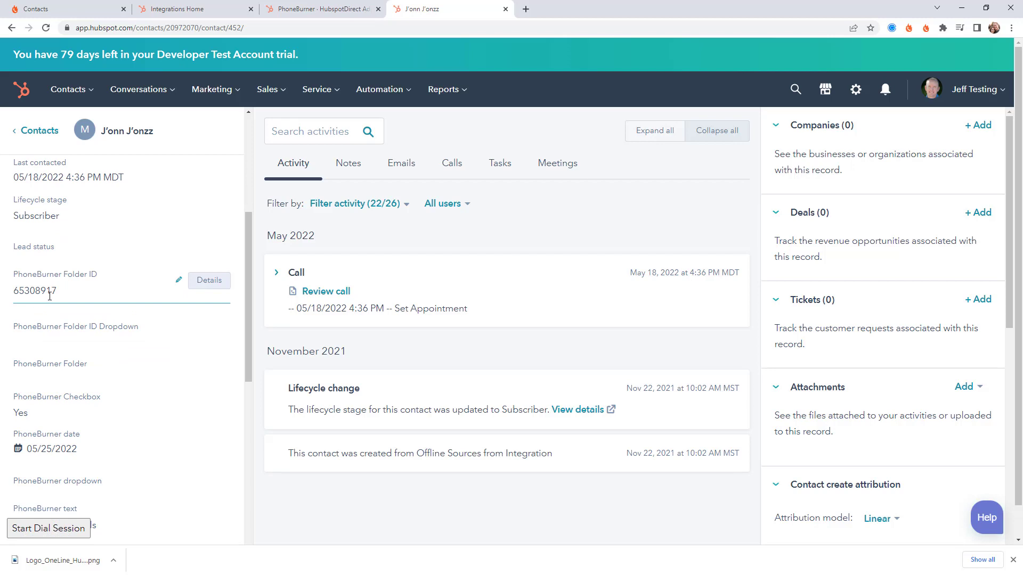
{"action": "scroll", "coordinate": [47, 299], "scroll_direction": "down", "scroll_amount": 3}
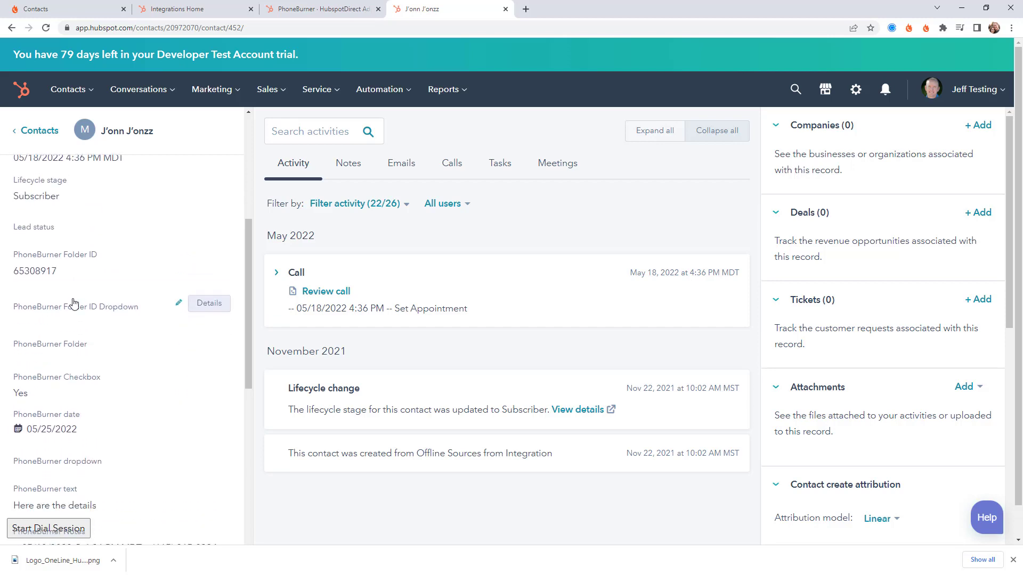
{"action": "scroll", "coordinate": [44, 277], "scroll_direction": "up", "scroll_amount": 1}
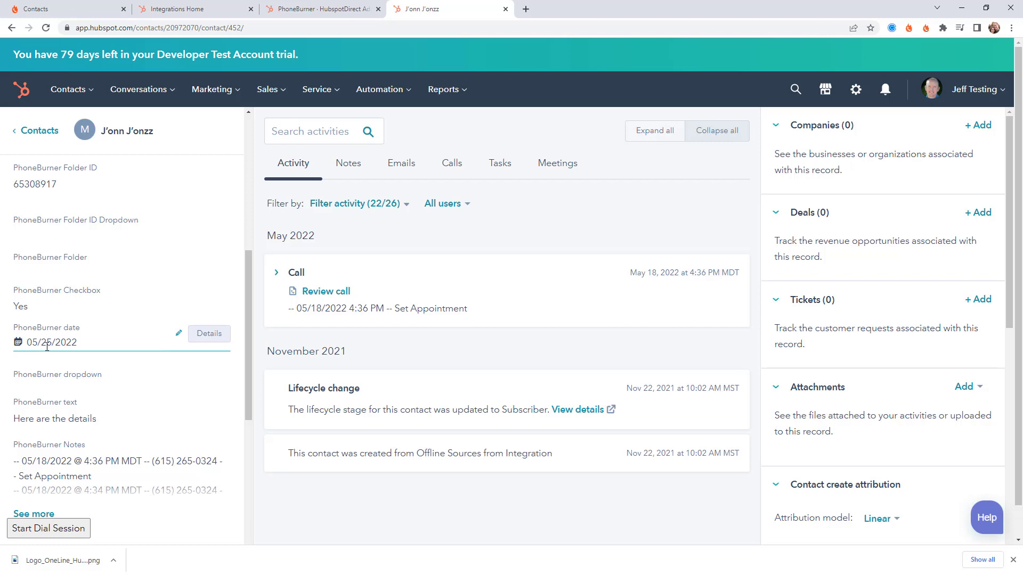
{"action": "scroll", "coordinate": [45, 346], "scroll_direction": "down", "scroll_amount": 2}
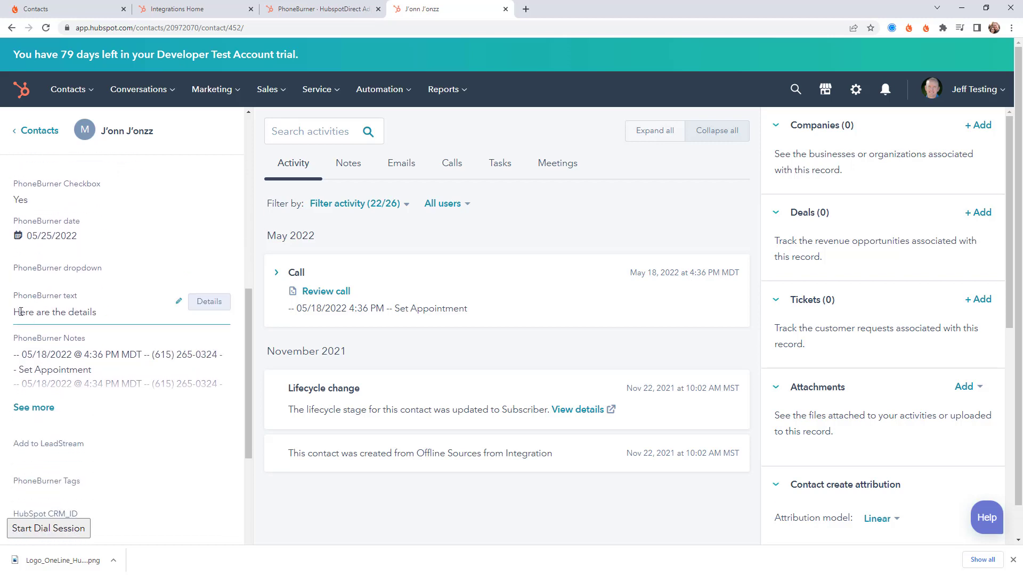
{"action": "left_click", "coordinate": [58, 360]}
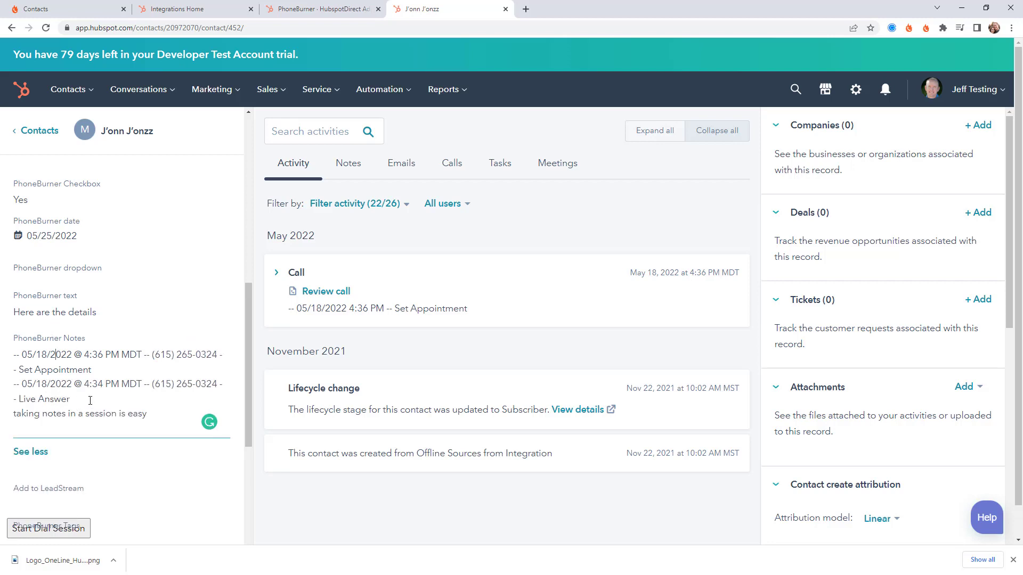
{"action": "scroll", "coordinate": [88, 372], "scroll_direction": "down", "scroll_amount": 5}
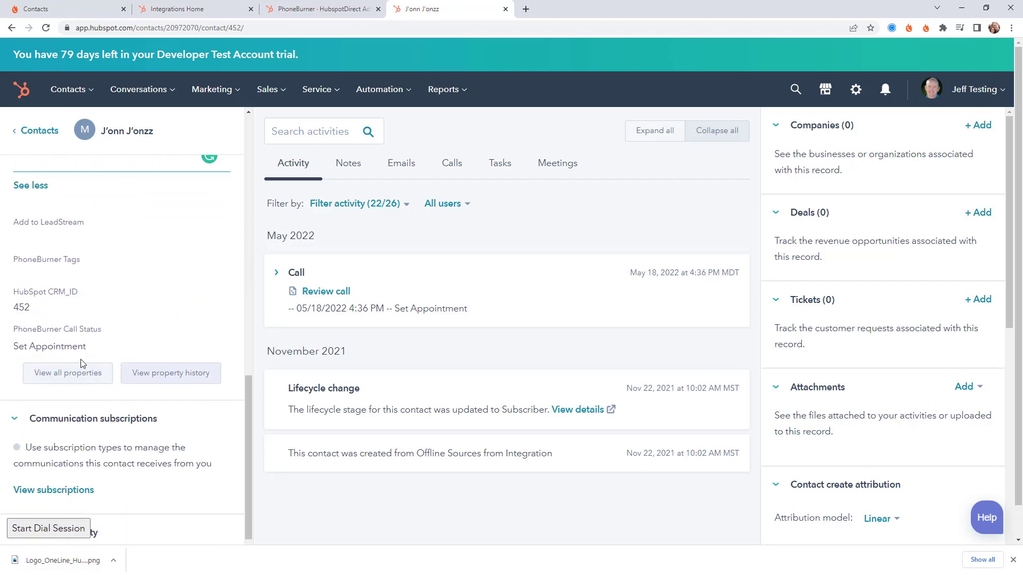